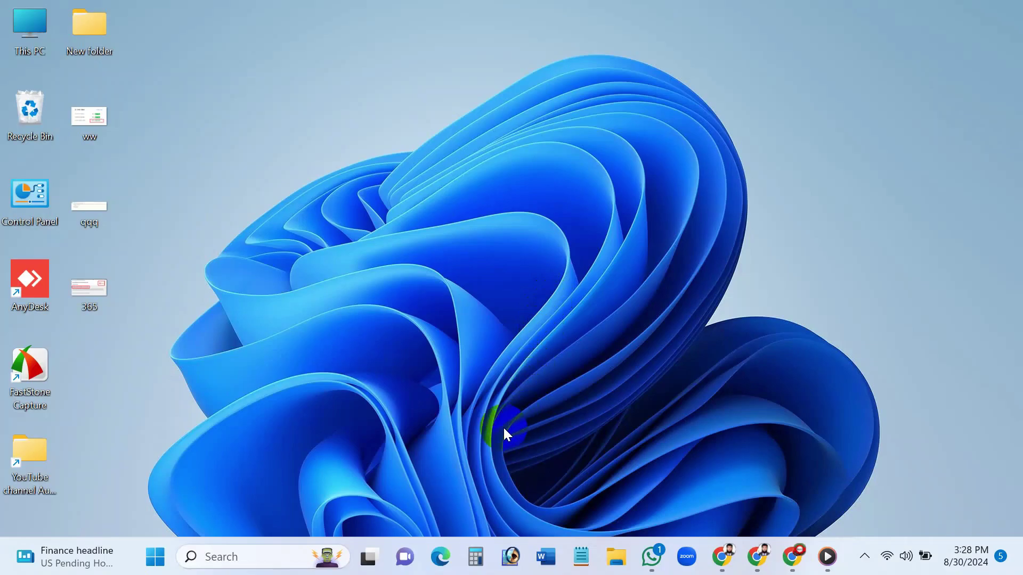
Launch Word from Start, screenshot the not-activated message, and close the Activation Wizard.
click(155, 557)
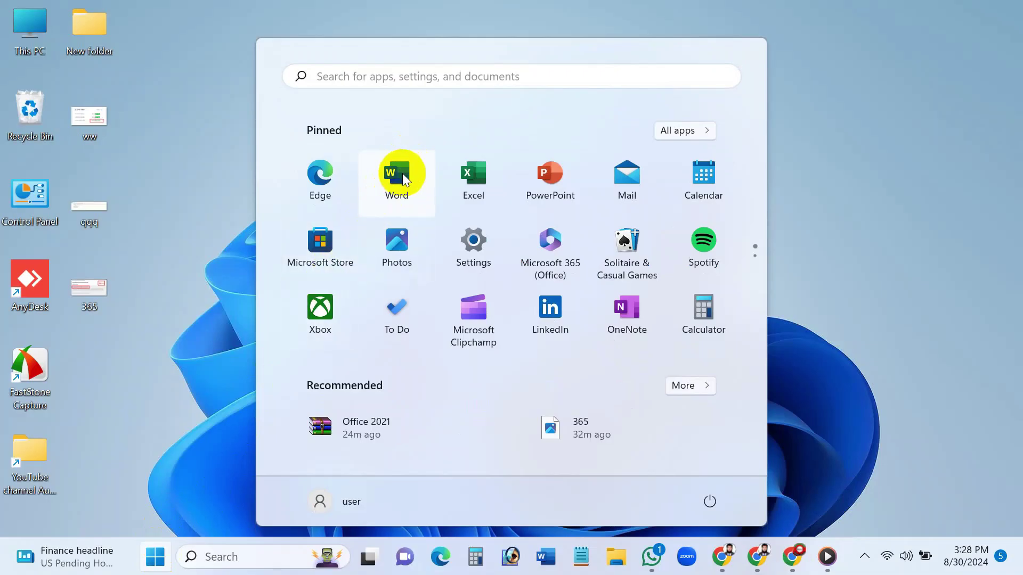
click(393, 177)
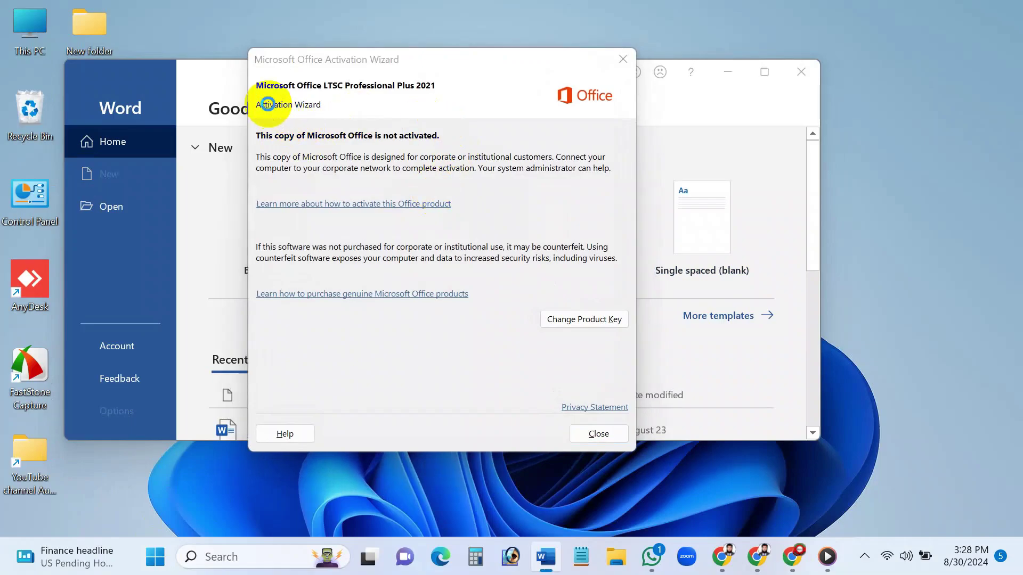
key(ctrl+Print)
mouse_move(243, 104)
mouse_down()
mouse_move(425, 166)
mouse_move(487, 162)
mouse_up()
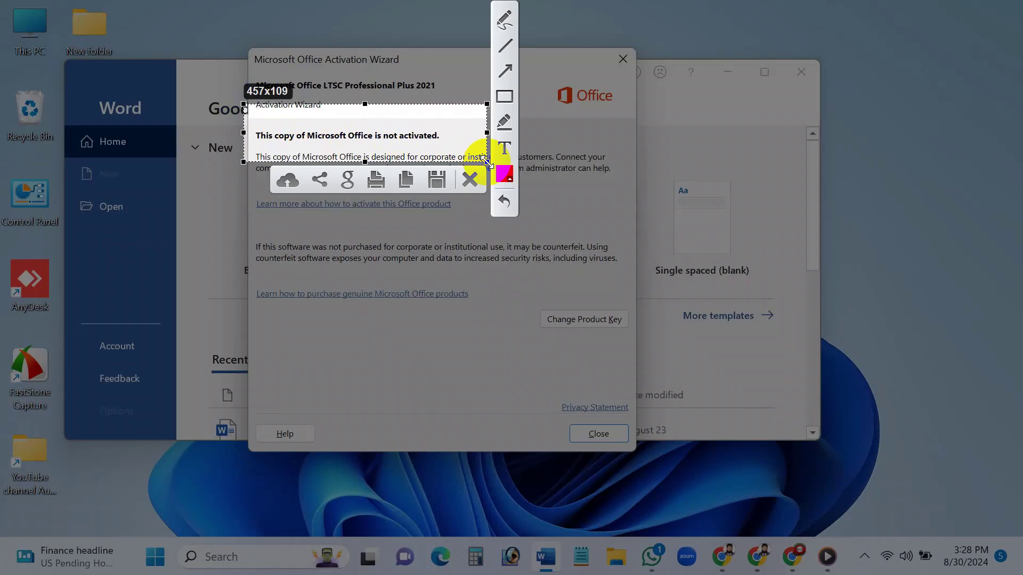
key(Escape)
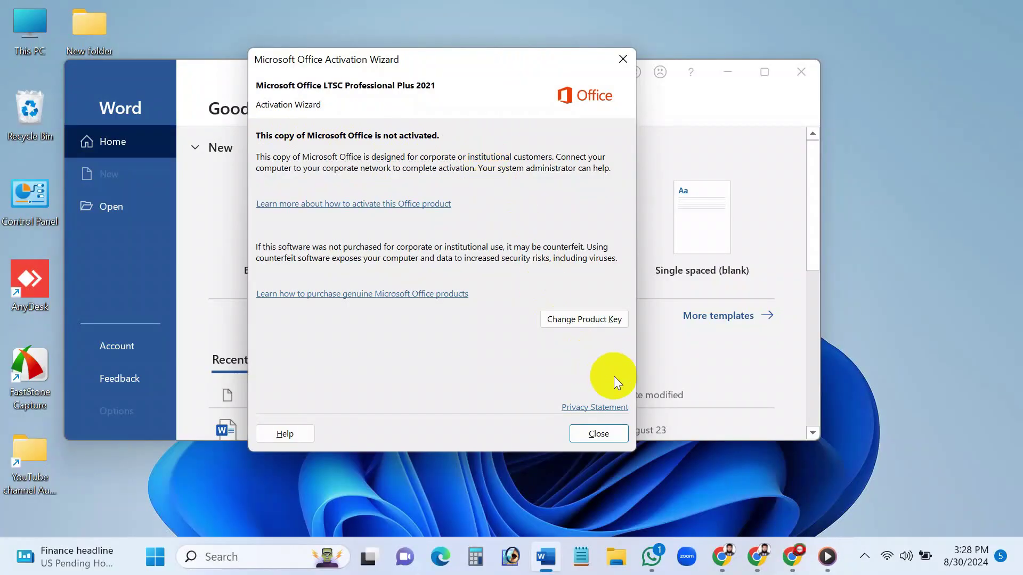
click(616, 435)
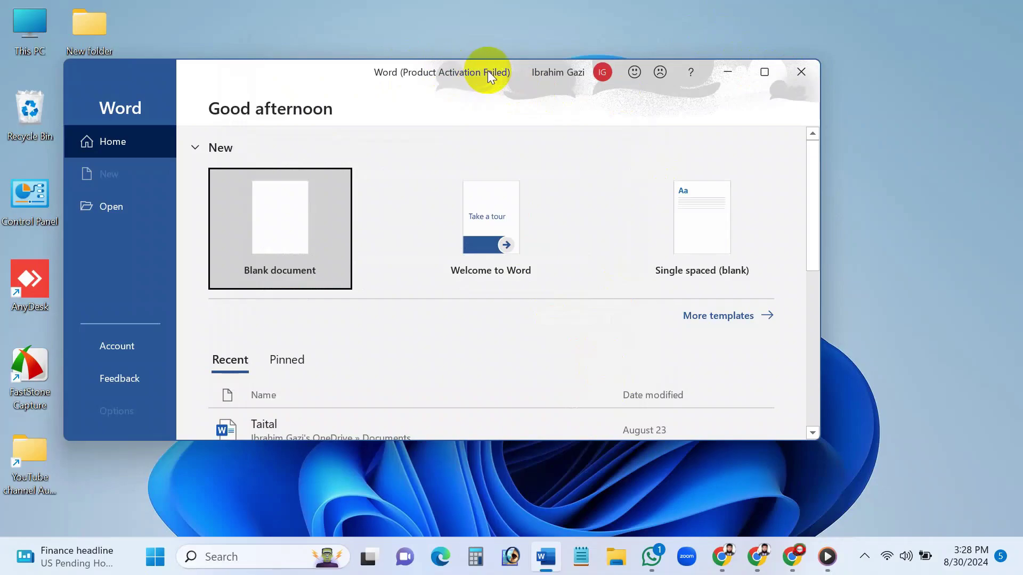
Screenshot the 'Product Activation Failed' title bar, then exit Word.
key(Print)
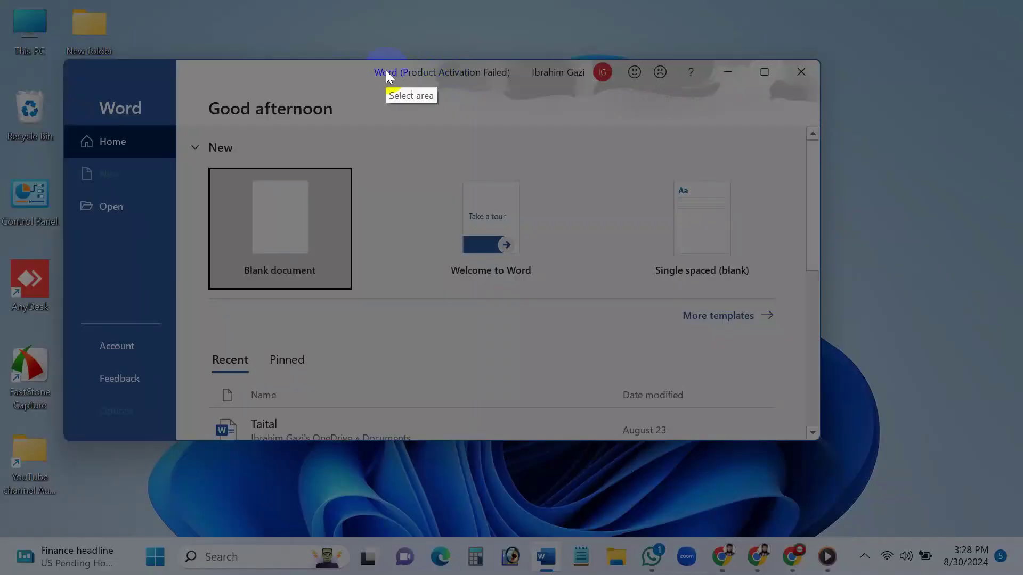
drag(357, 55, 535, 100)
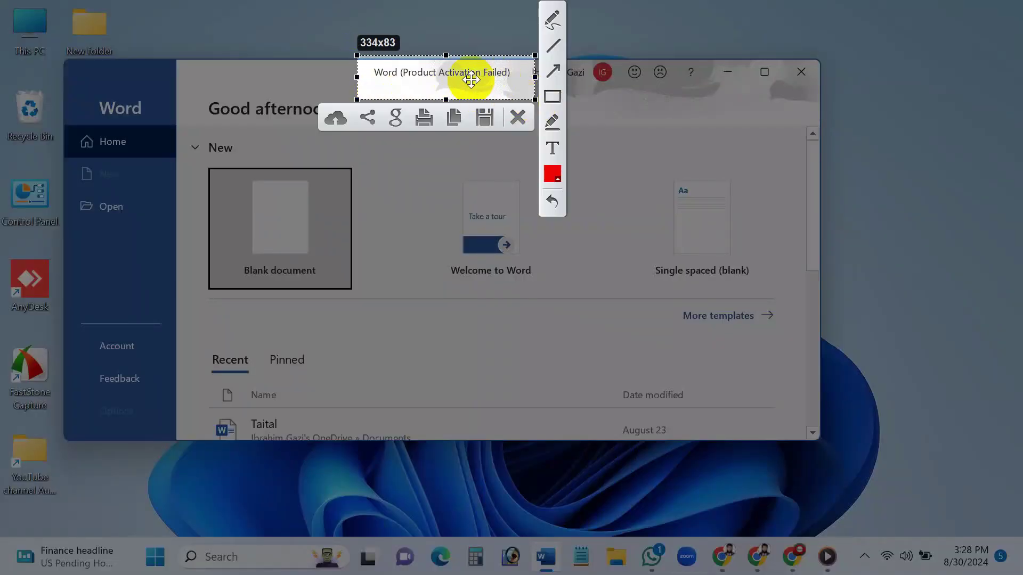
click(516, 122)
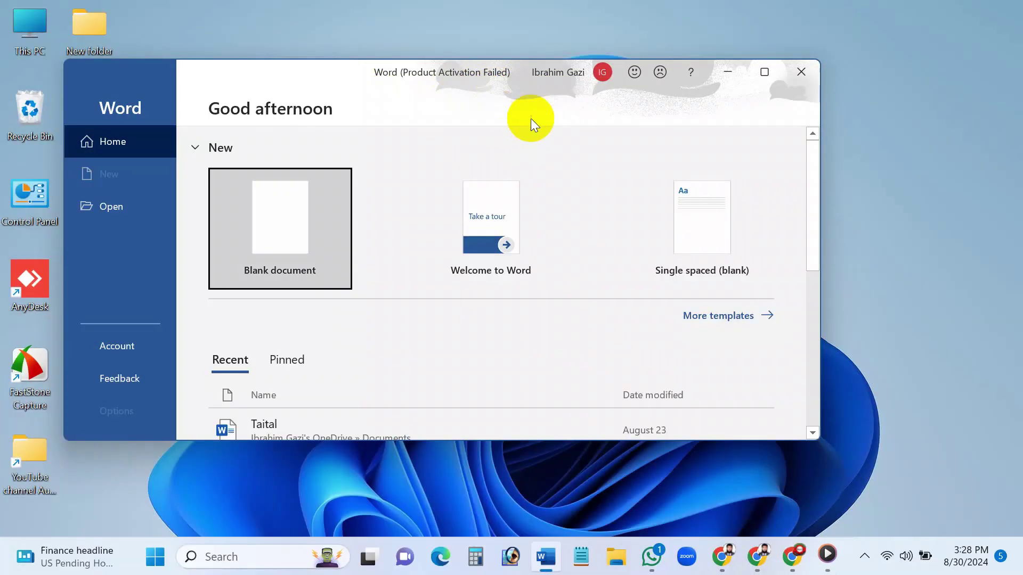
click(800, 75)
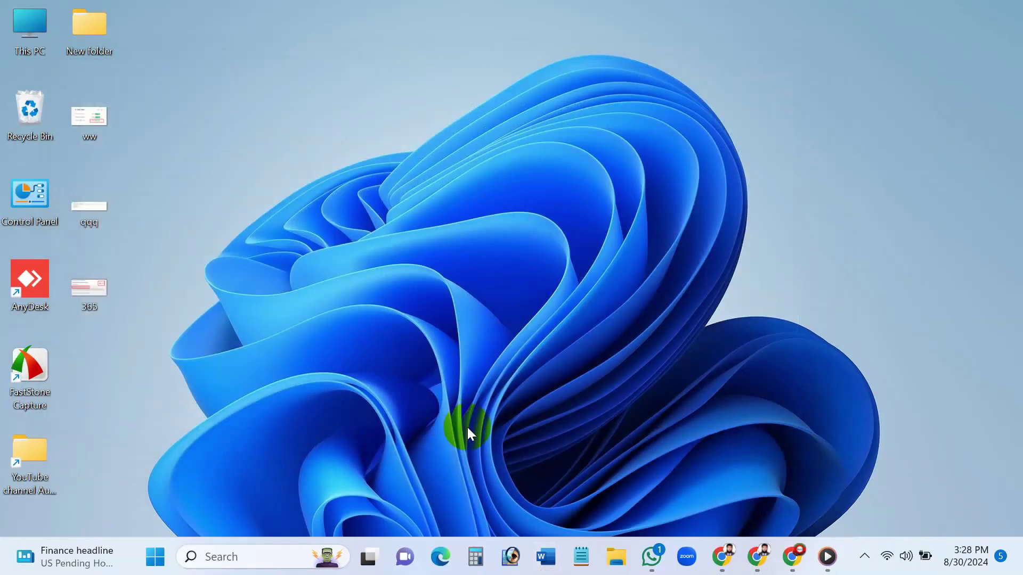
Open File Explorer and go to Local Disk (C:) under This PC.
click(618, 556)
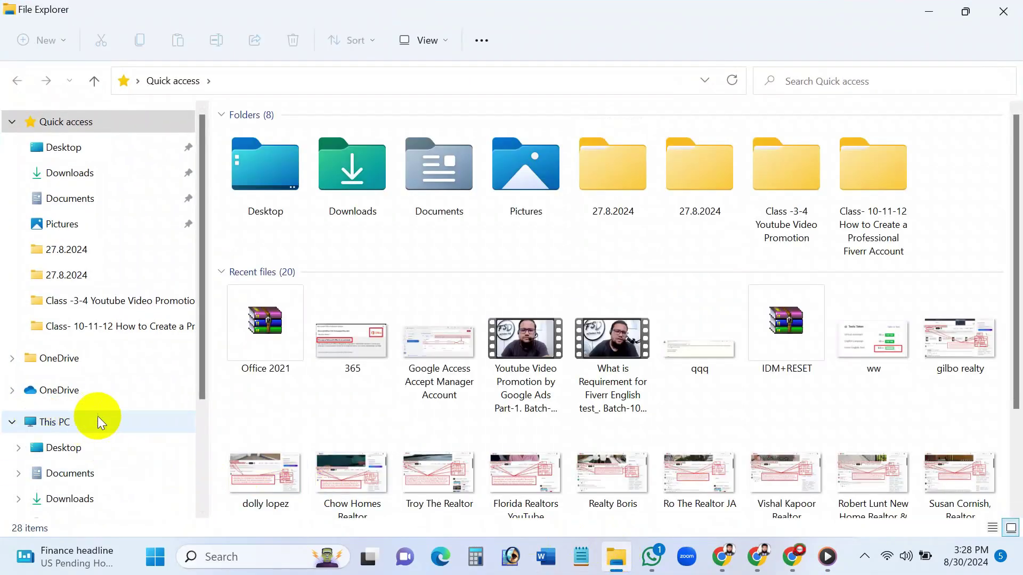
click(64, 425)
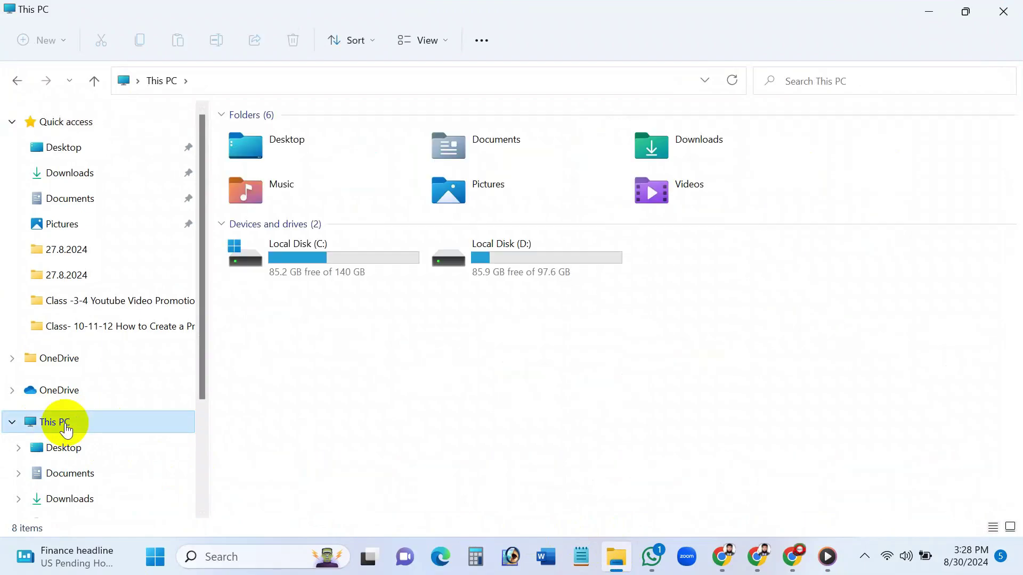
right_click(294, 269)
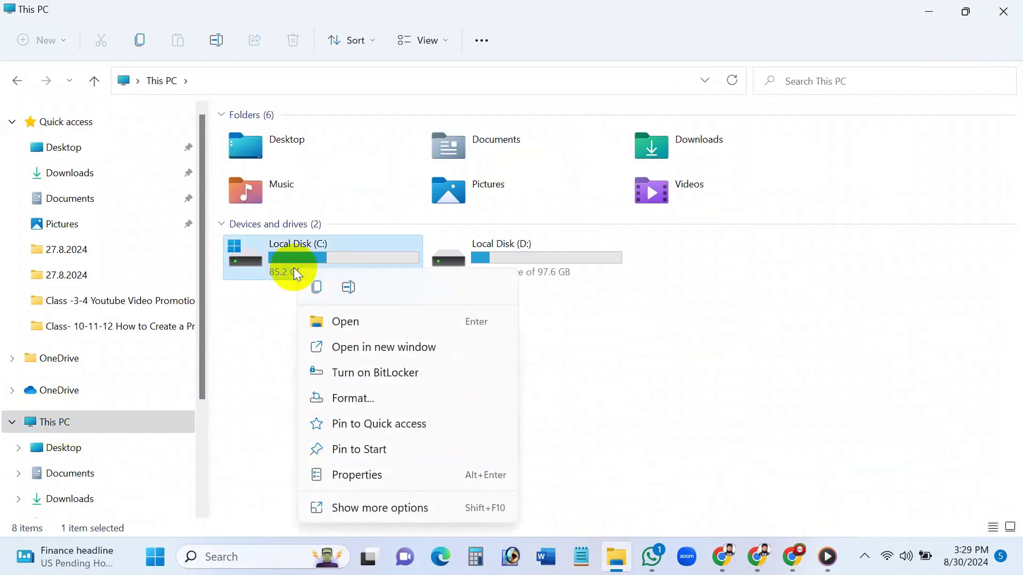
click(357, 322)
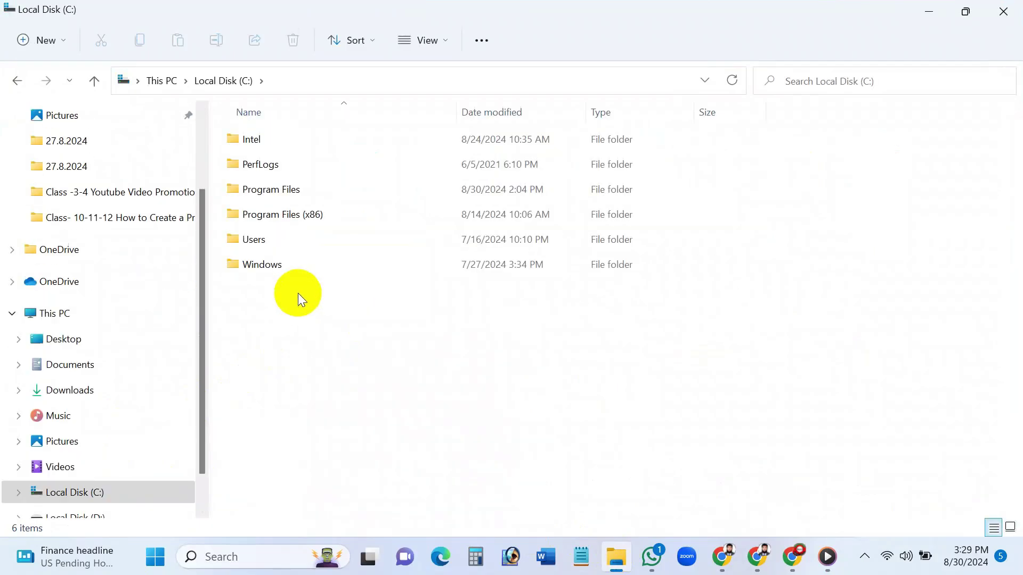
Open Program Files (x86) and locate the Microsoft Office folder.
right_click(289, 216)
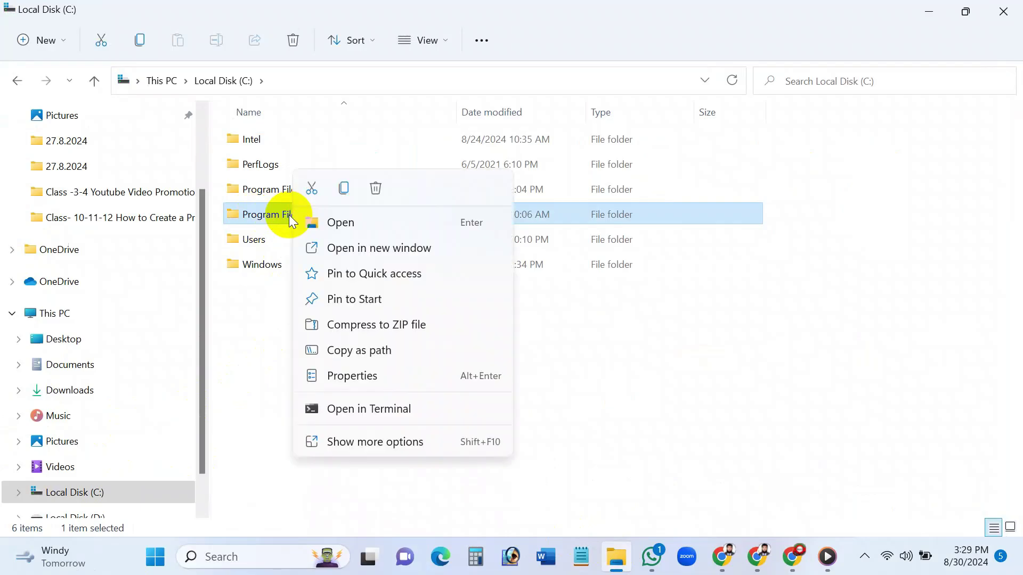
click(402, 224)
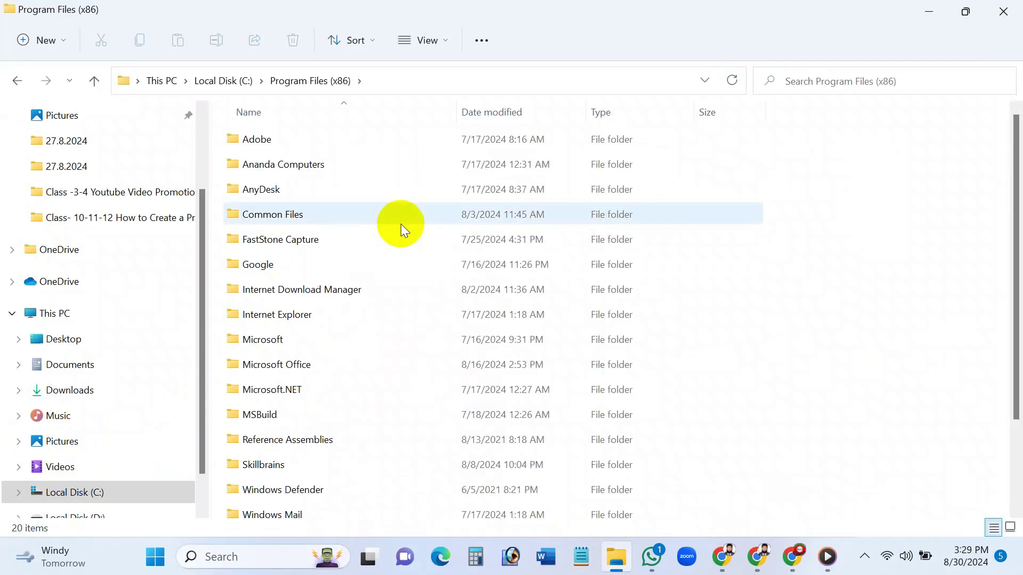
scroll(338, 263, down, 2)
scroll(327, 290, up, 1)
scroll(326, 299, up, 2)
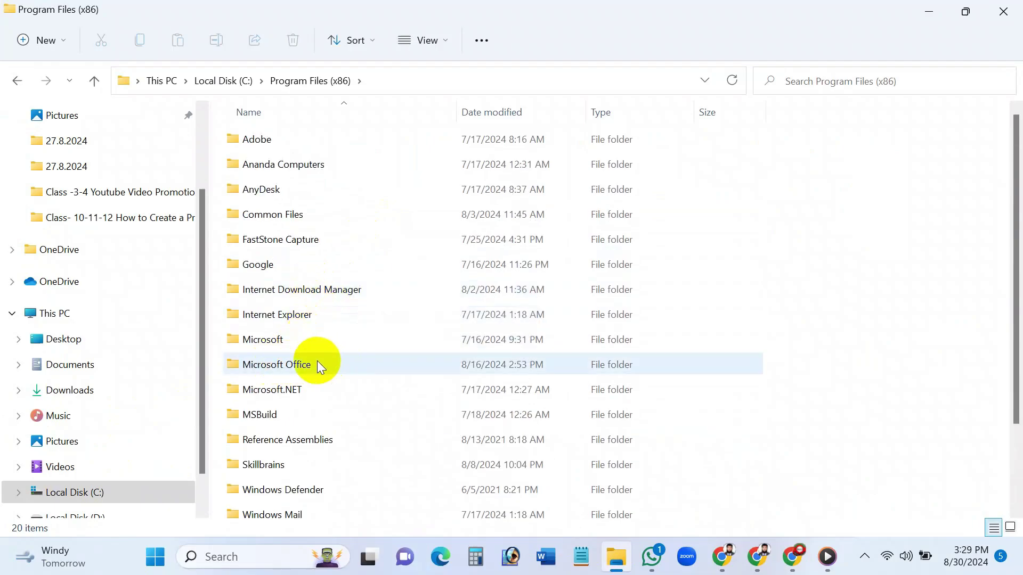
mouse_move(276, 364)
right_click(293, 363)
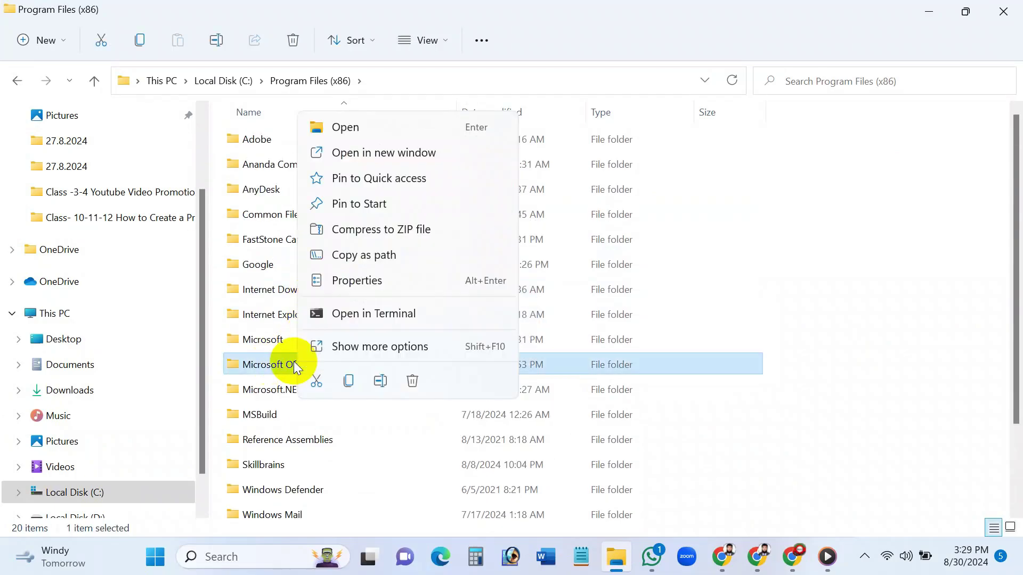
Open Microsoft Office\Office16 and begin searching it for 'osp'.
click(338, 130)
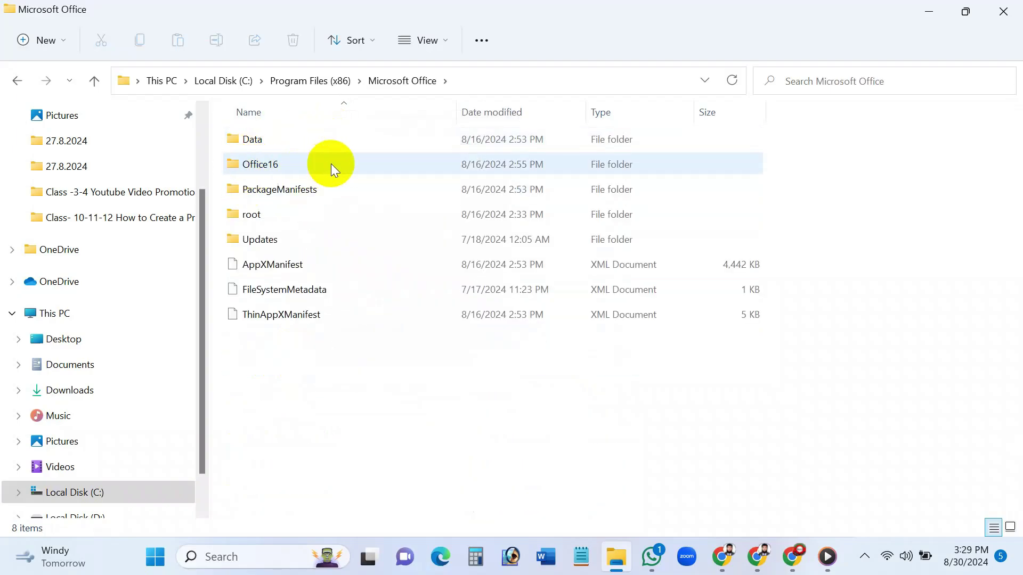
mouse_move(260, 164)
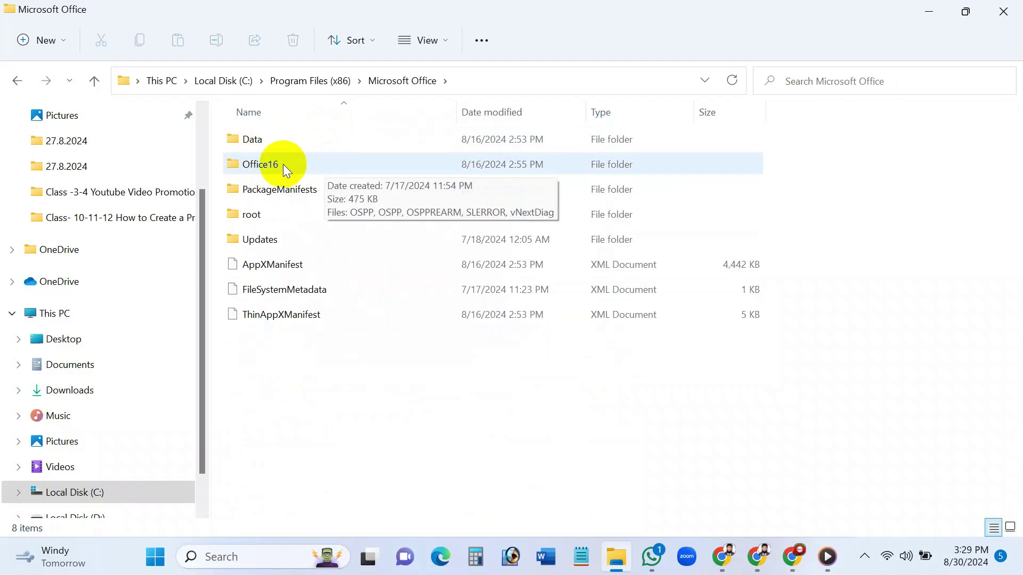
right_click(269, 164)
right_click(265, 164)
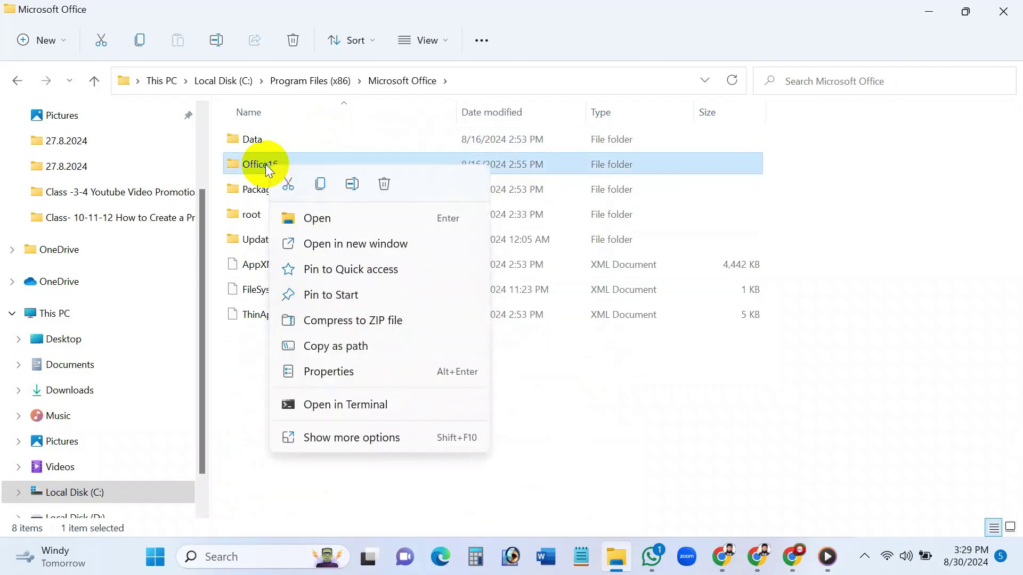
click(337, 219)
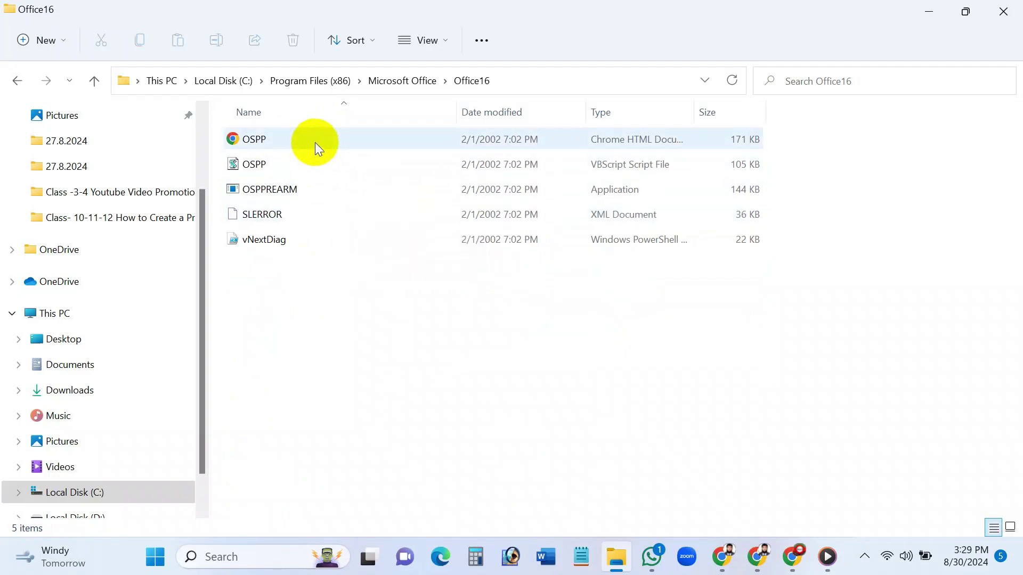
click(814, 82)
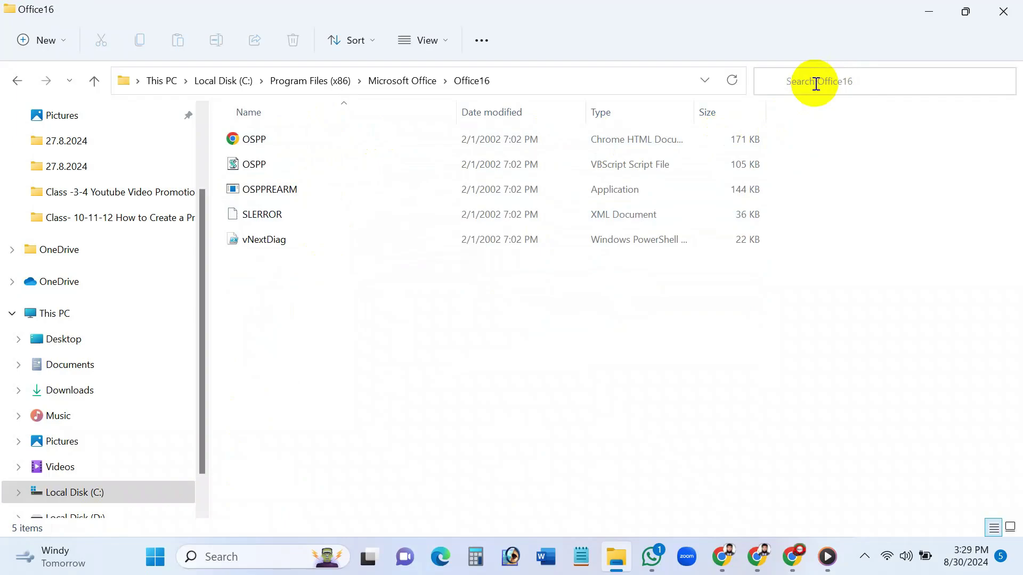
text(osp)
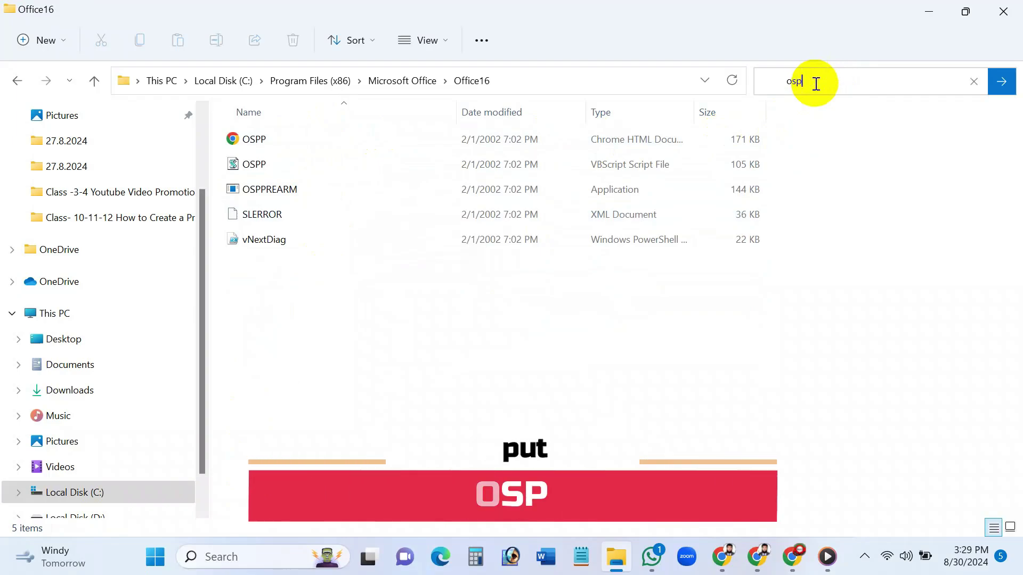
Run the 'osp' search and run OSPPREARM as administrator twice.
click(1005, 88)
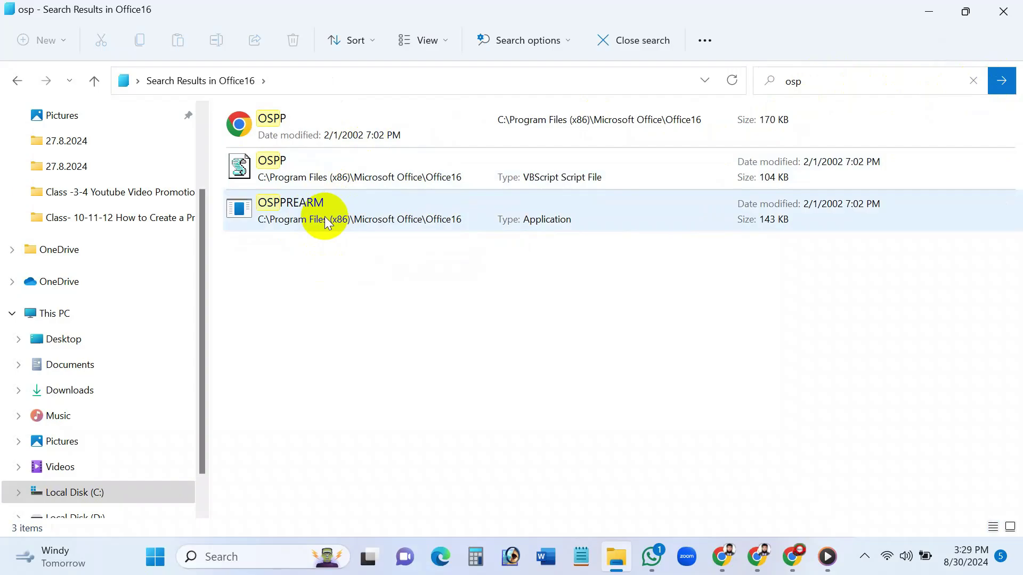
right_click(325, 215)
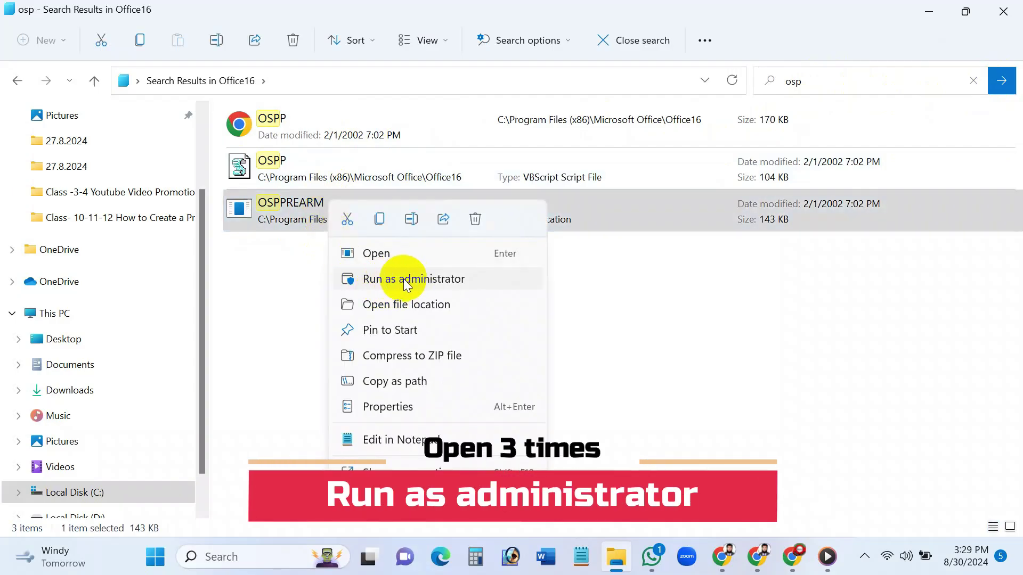
click(404, 279)
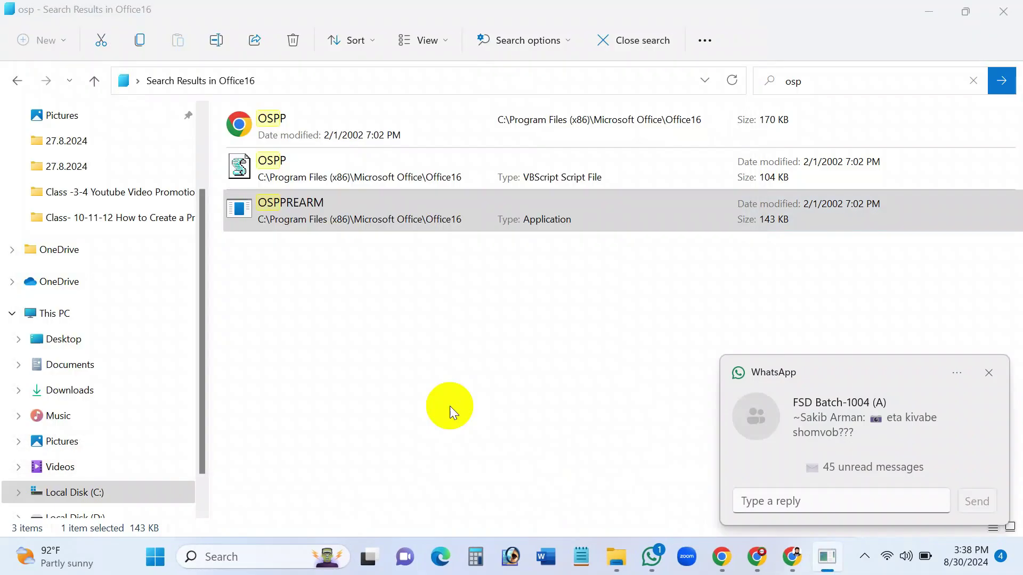
double_click(341, 221)
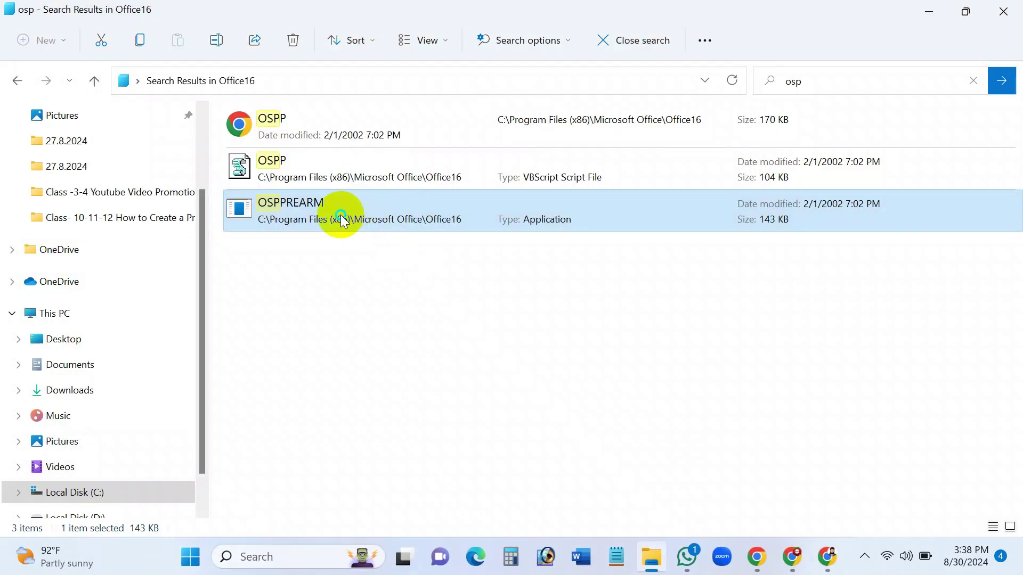
right_click(341, 221)
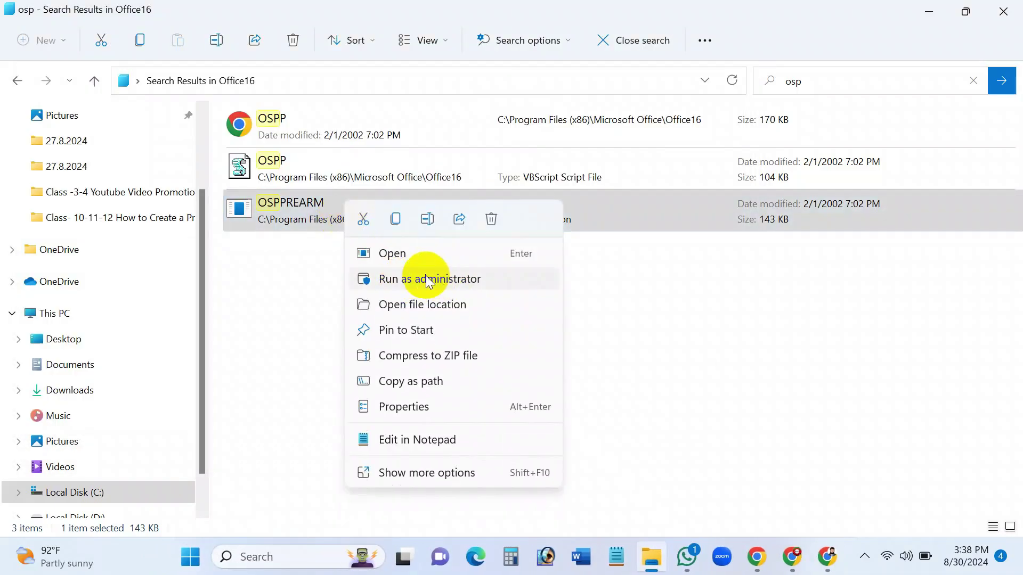
click(426, 280)
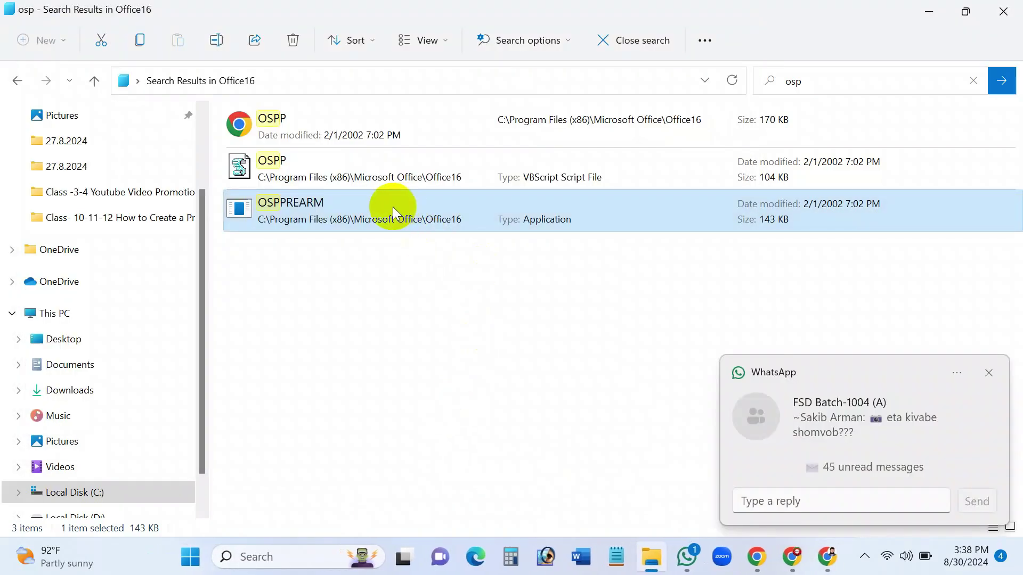
Run OSPPREARM as administrator a third time, then close File Explorer.
right_click(392, 208)
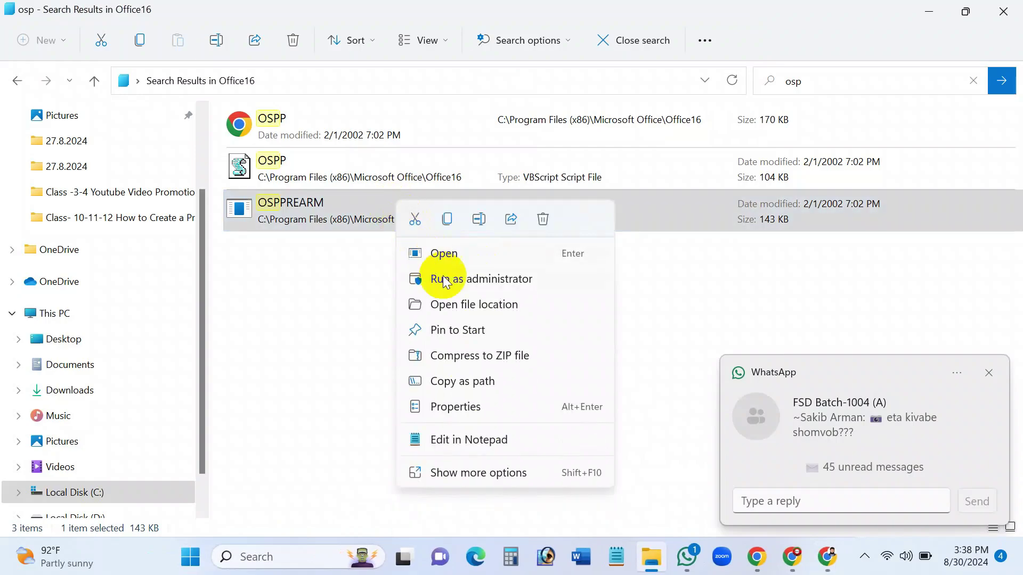
click(460, 281)
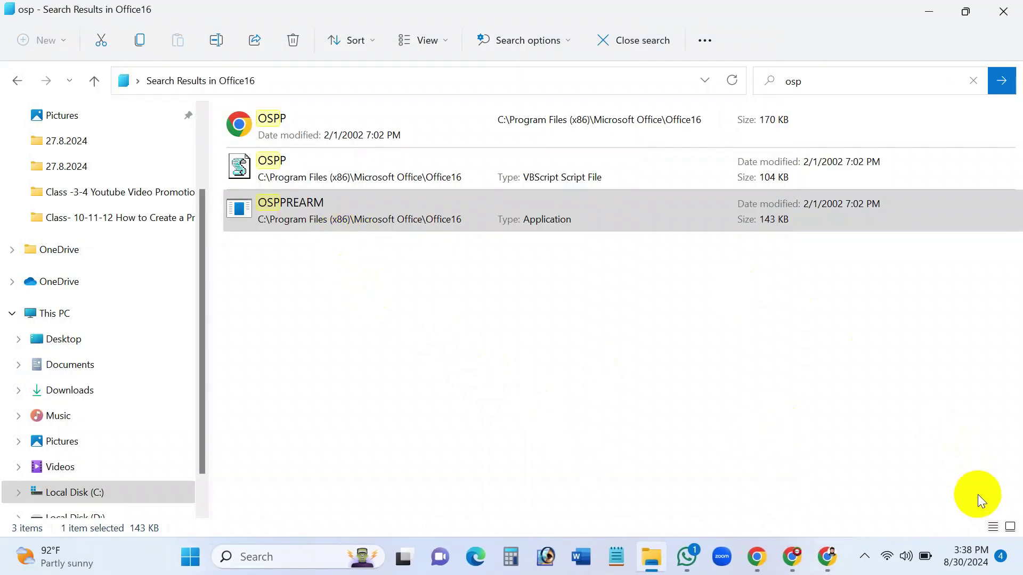
click(1014, 19)
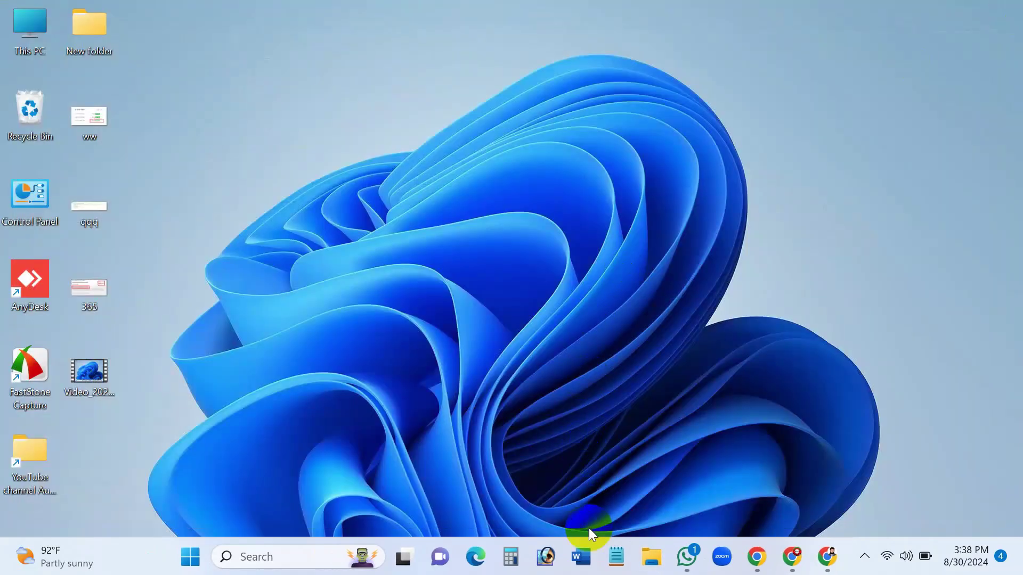
Relaunch Word, screenshot its plain 'Word' title bar, and create a blank document.
click(191, 554)
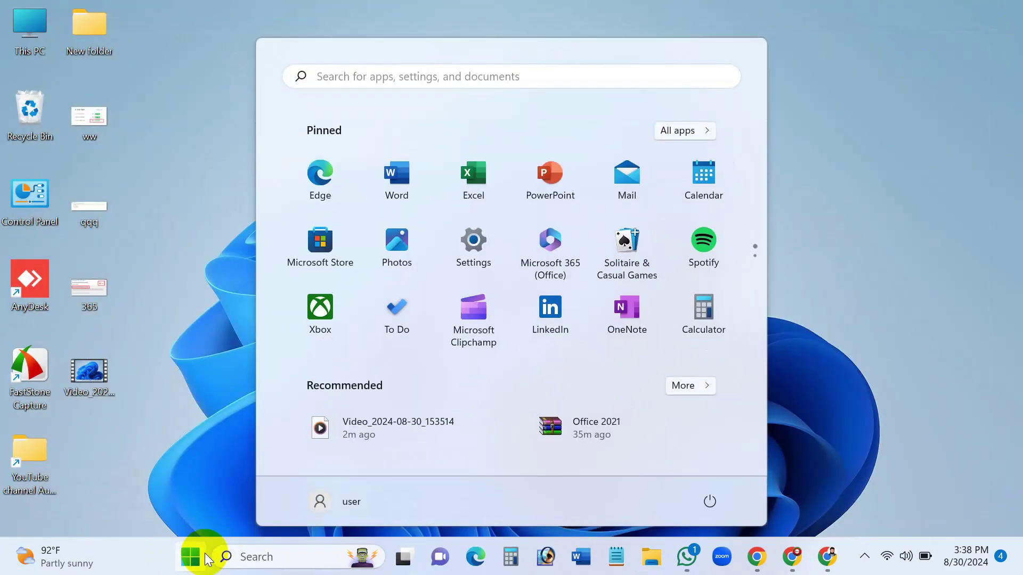
click(401, 182)
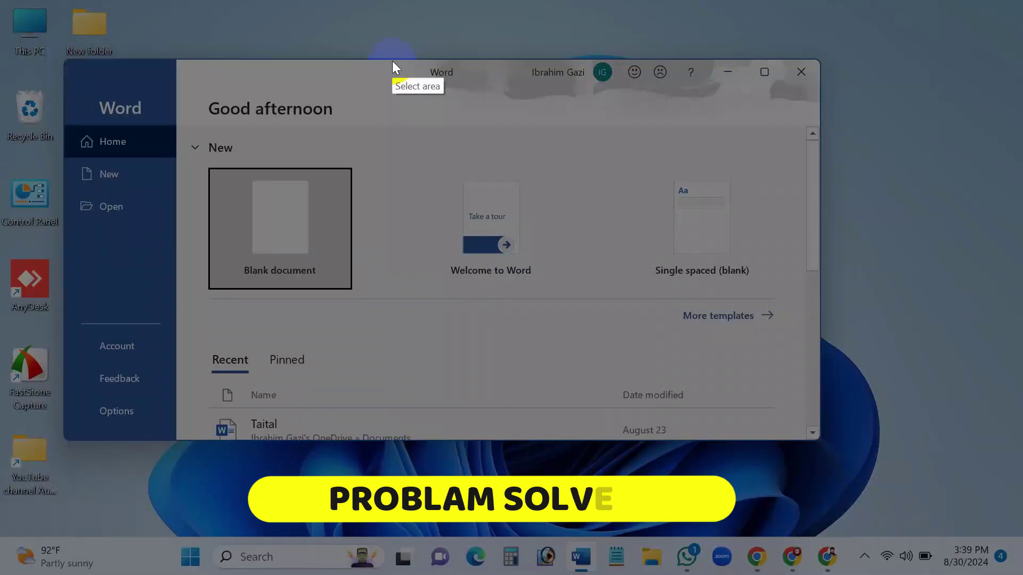
drag(356, 36, 635, 116)
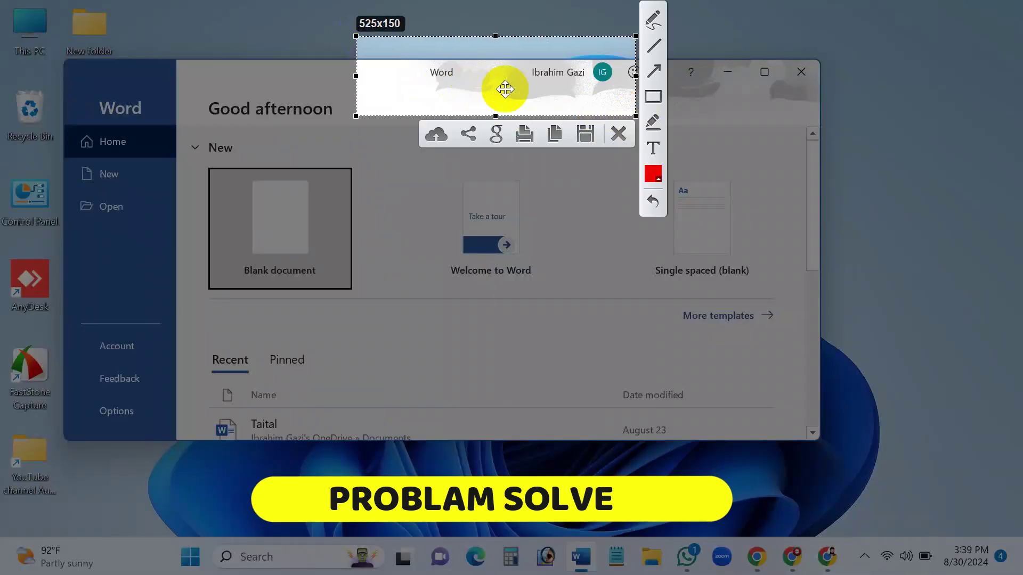
click(617, 134)
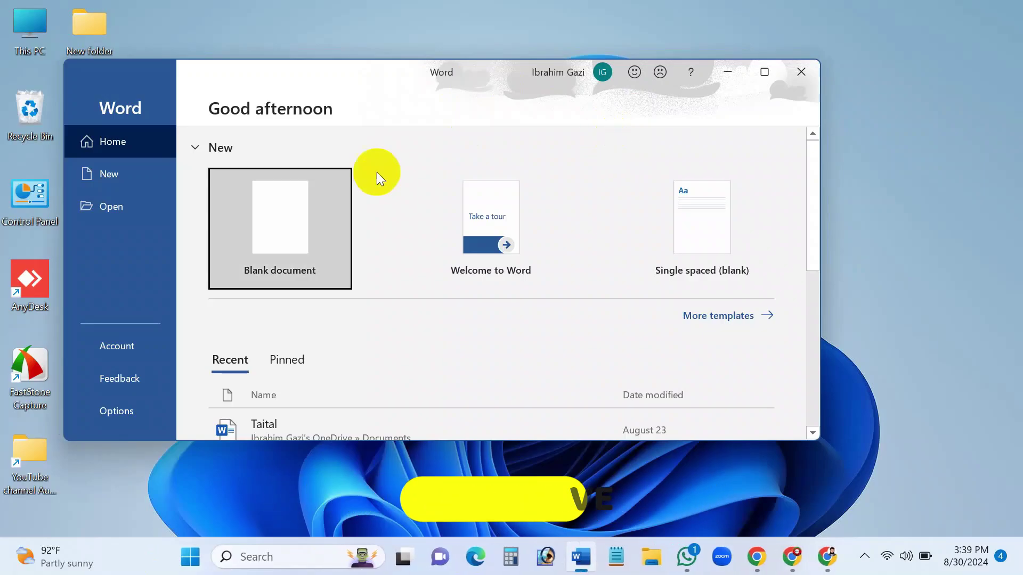
click(301, 220)
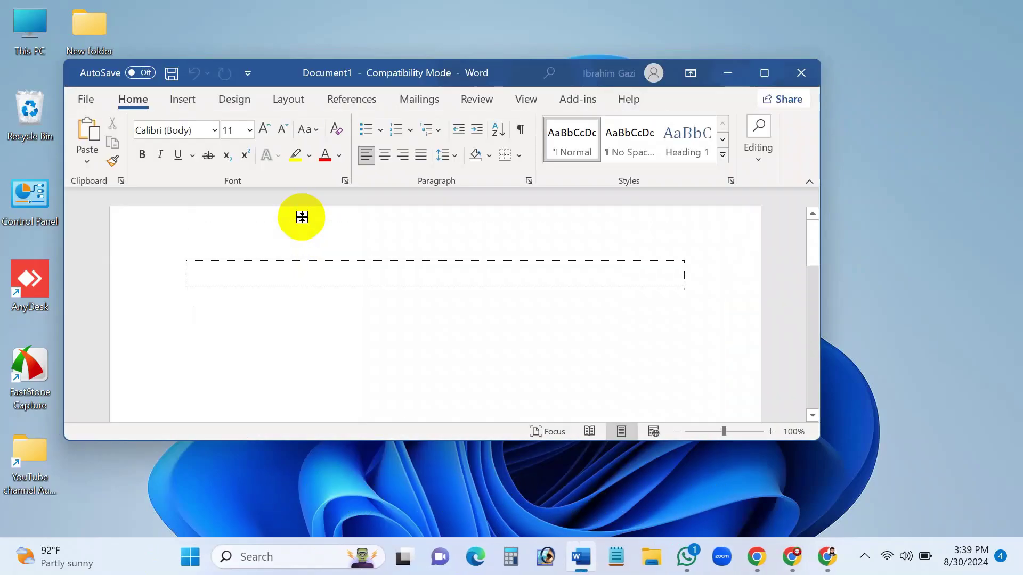
Maximize the Word window, capture then discard a screenshot of its top strip, and undo.
click(766, 73)
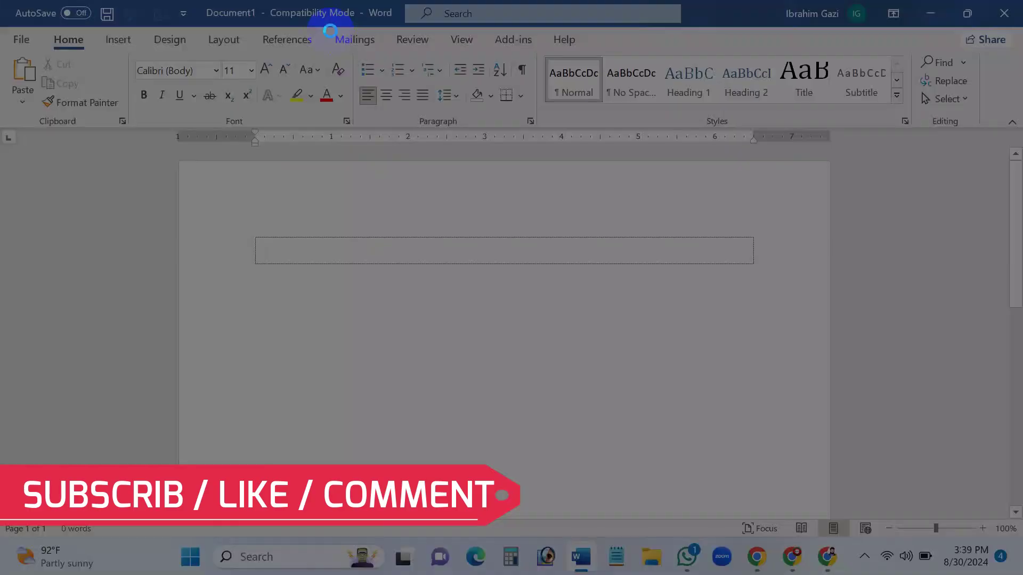
key(ctrl+Print)
drag(183, 0, 850, 51)
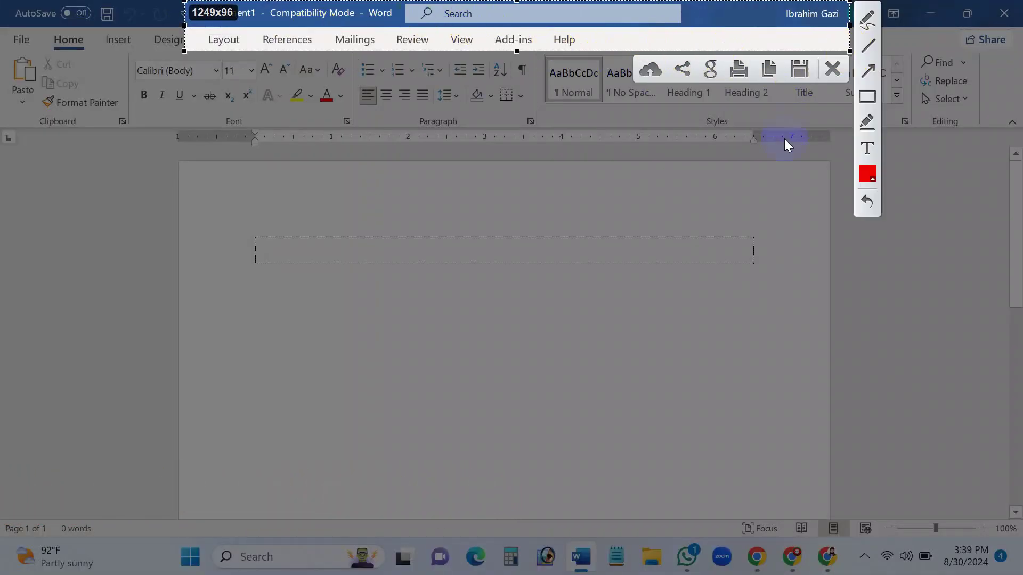
click(800, 70)
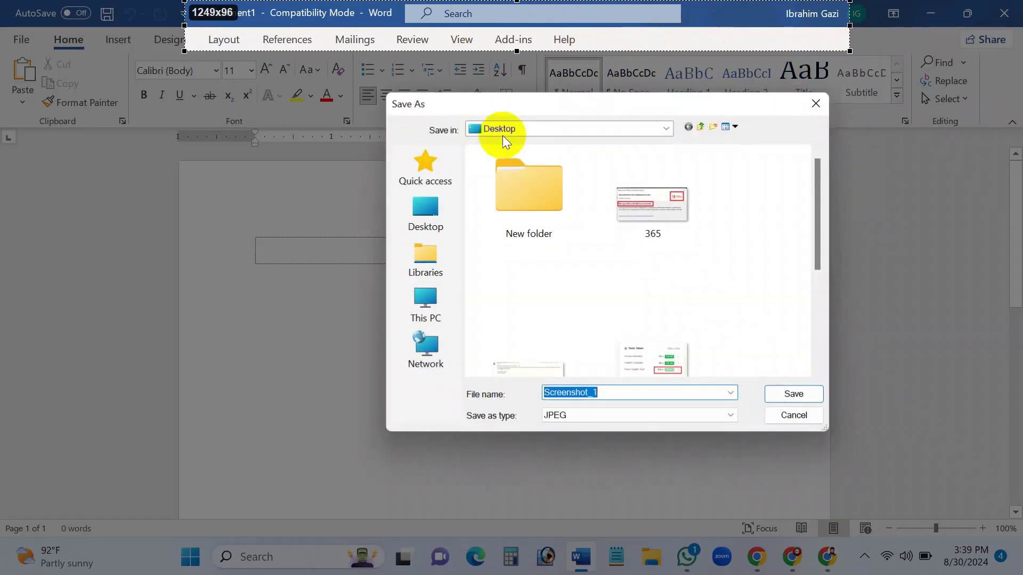
click(809, 109)
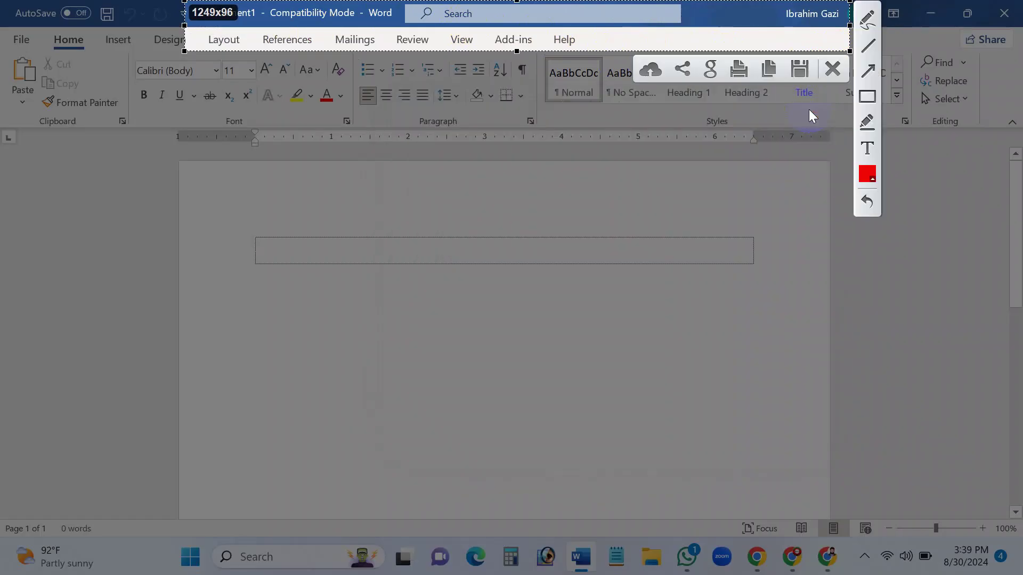
click(831, 70)
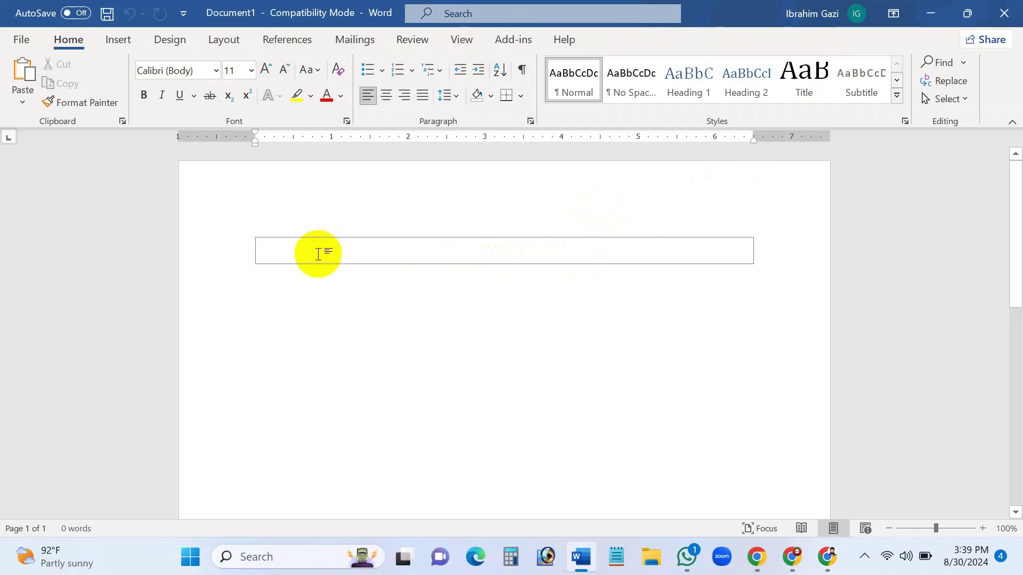
key(ctrl+z)
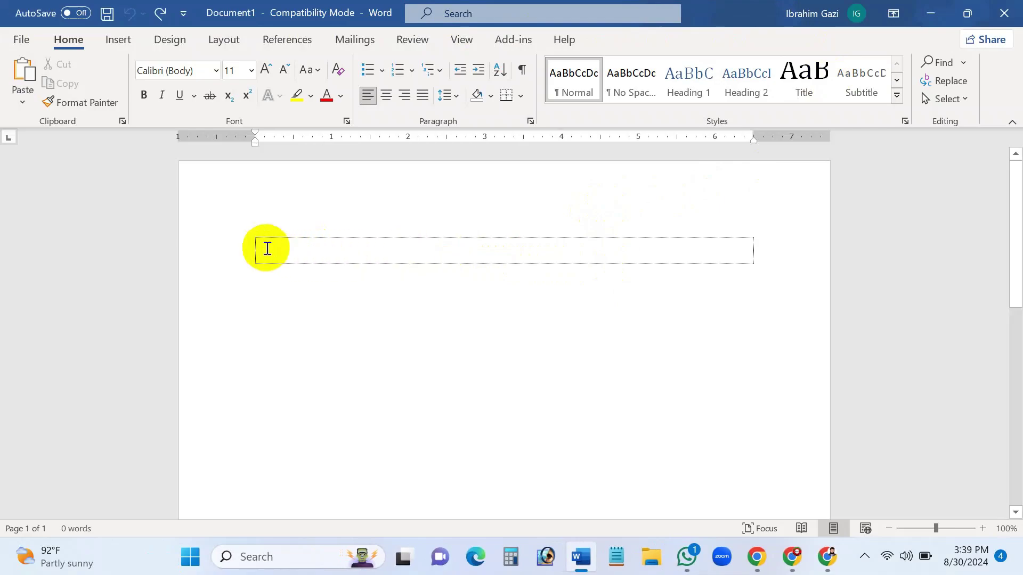
Type the word and correct the misspelled 'Compleat' to the suggested 'Complete'.
text(o)
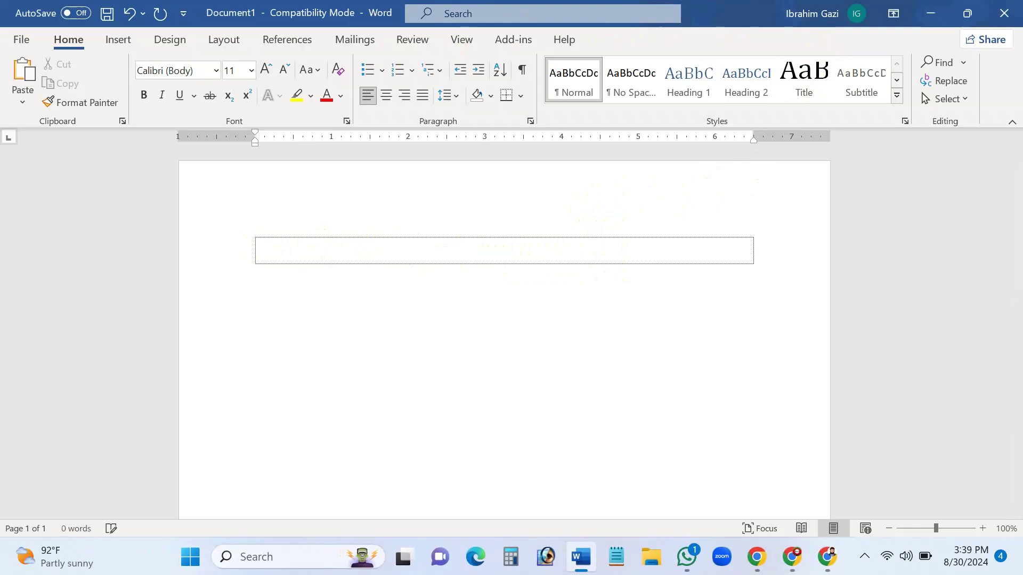
text(ompu)
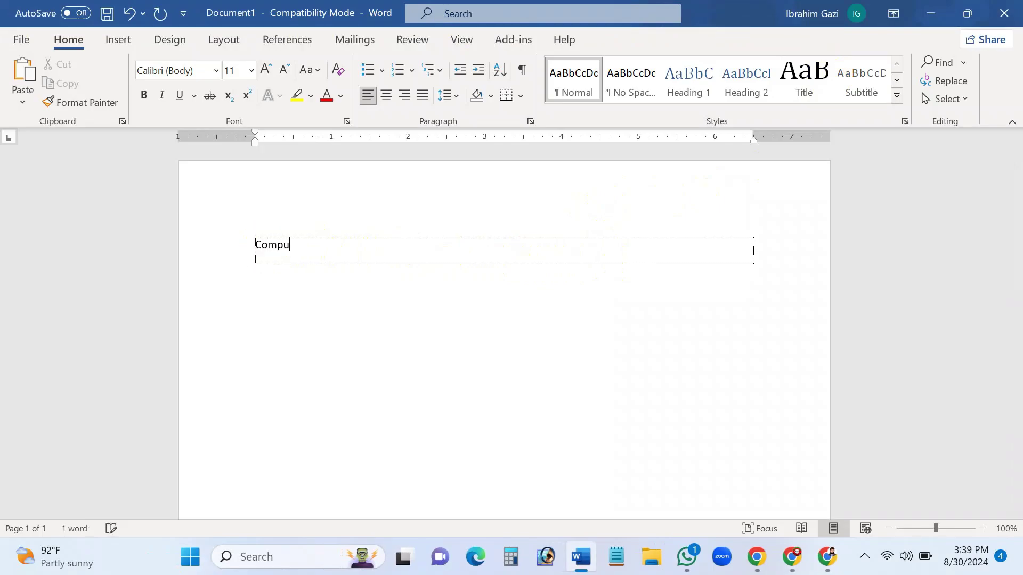
key(BackSpace)
text(leat)
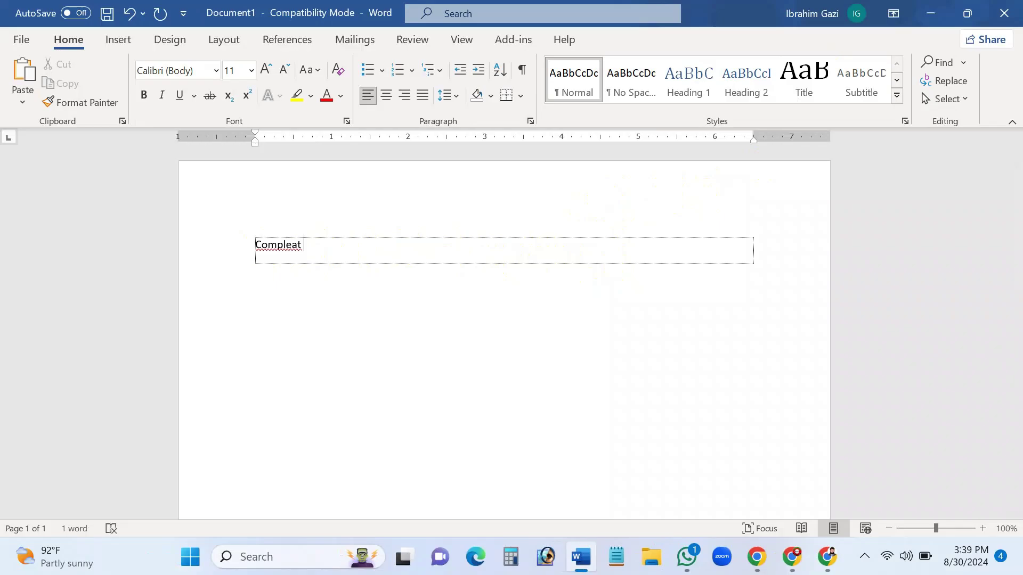
double_click(280, 245)
right_click(281, 244)
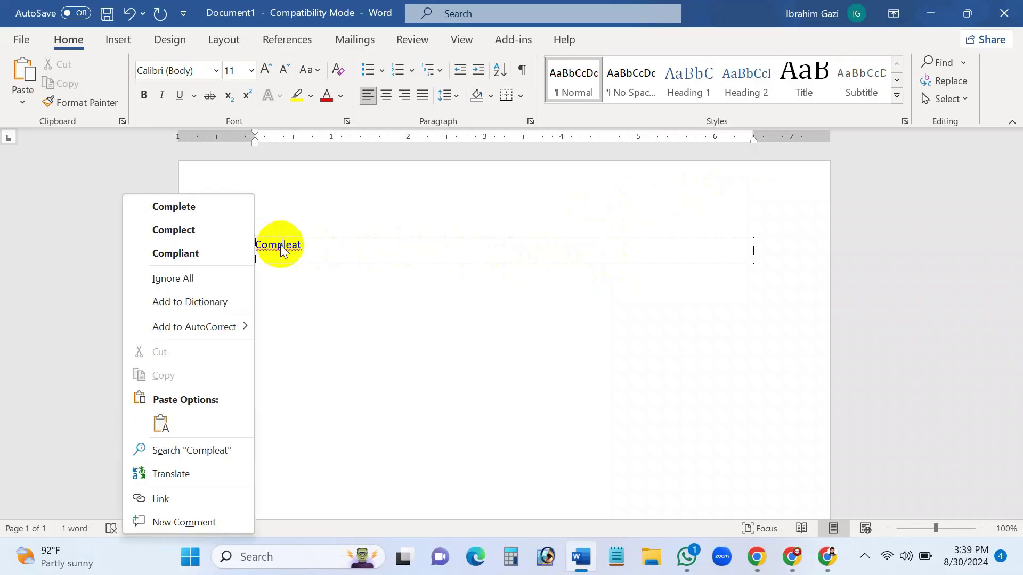
click(223, 209)
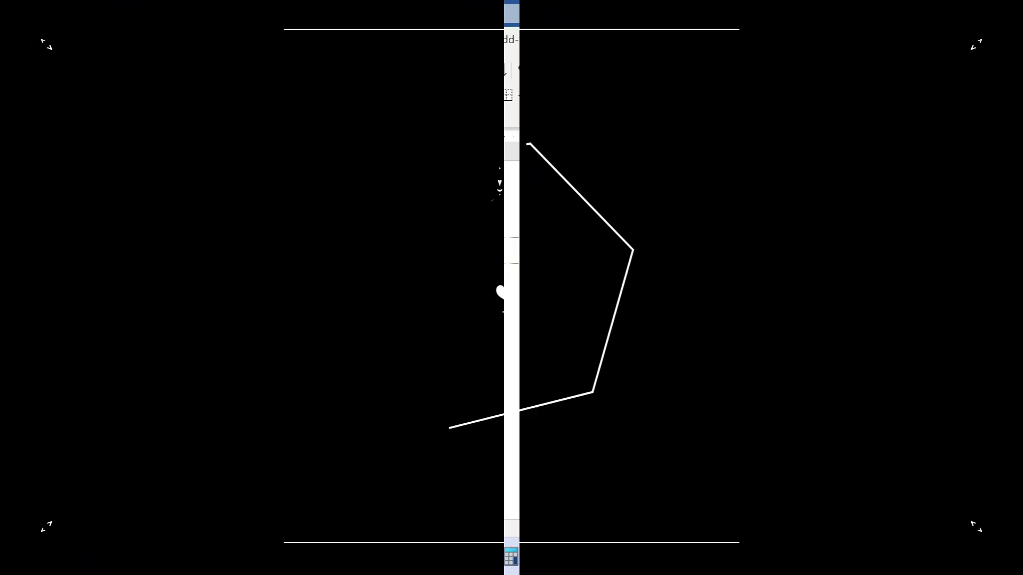